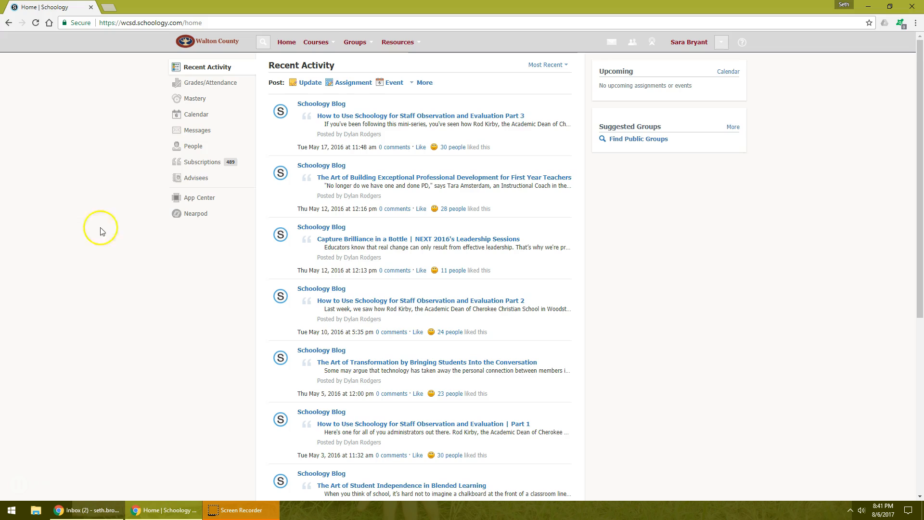
- Open the full course list and review the members of ENG 6 Lan Art section 23.9110084-1 (3) in its member editor
click(319, 44)
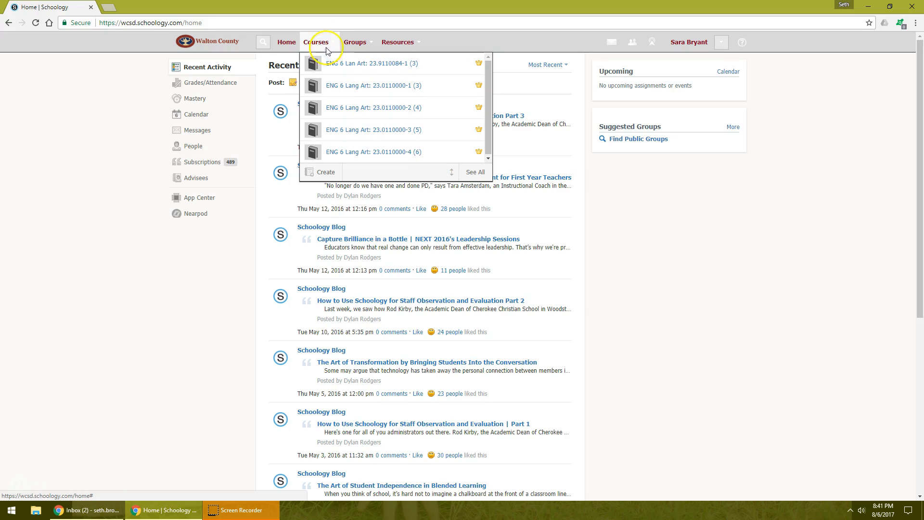
click(475, 171)
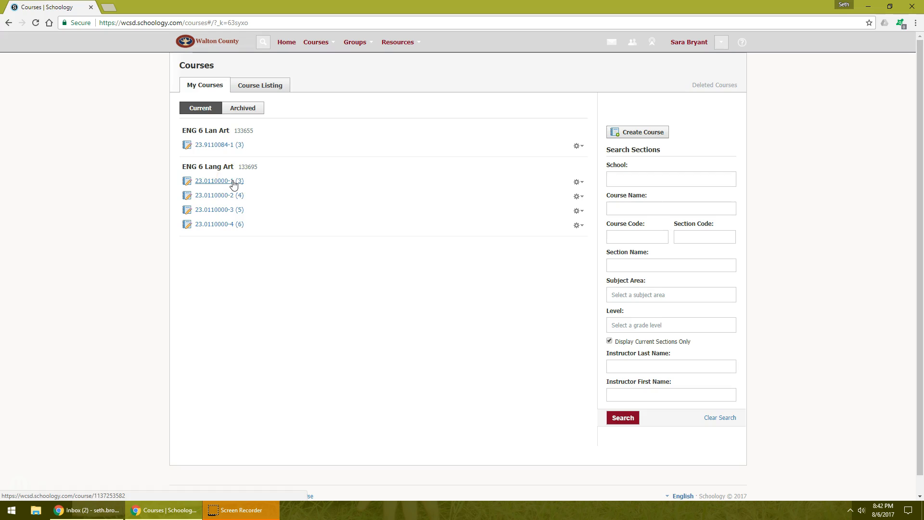
click(579, 146)
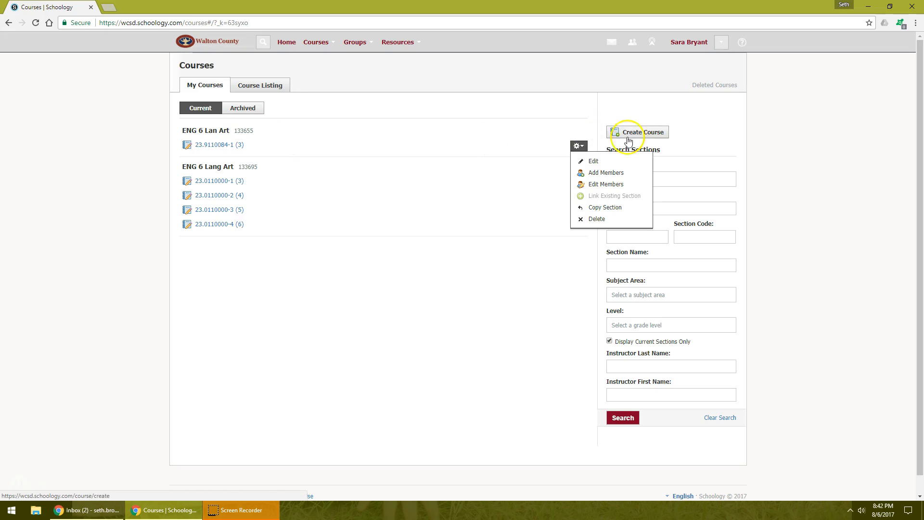
click(611, 186)
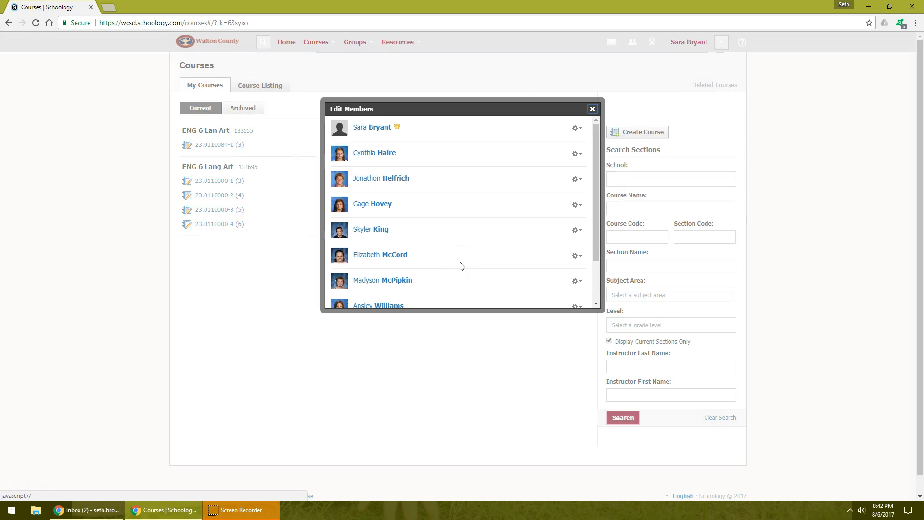
scroll(595, 181, down, 2)
scroll(588, 137, up, 2)
scroll(588, 227, down, 2)
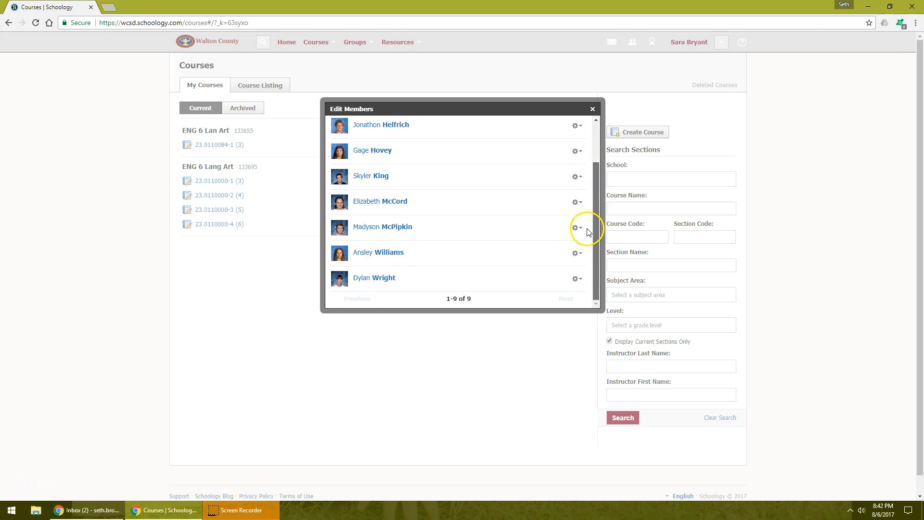
scroll(591, 172, up, 2)
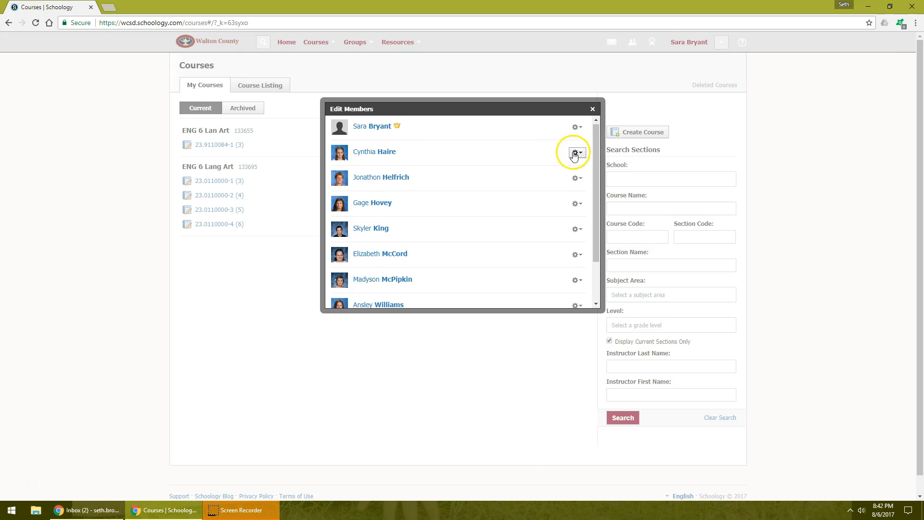
- Unenroll all the students from section 23.9110084-1 (3), keeping only the course admin, and close the member editor
drag(597, 212, 605, 233)
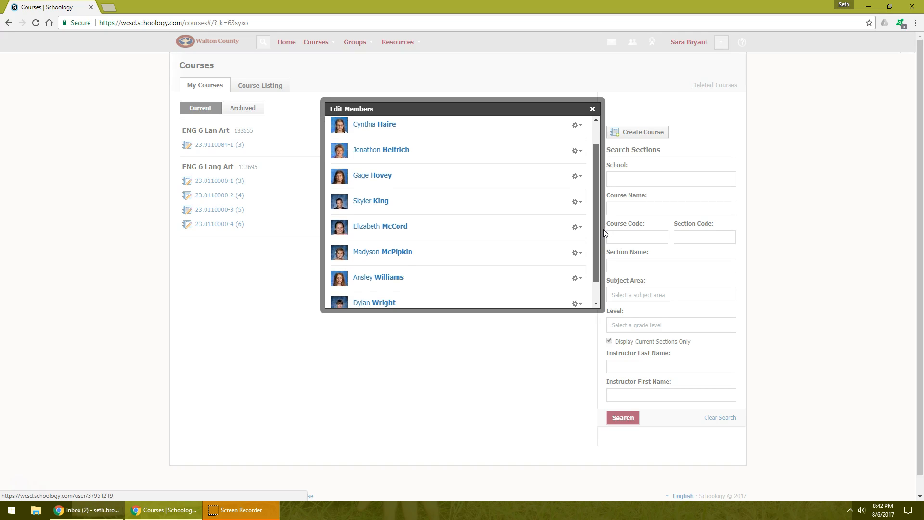
drag(603, 229, 602, 214)
click(577, 139)
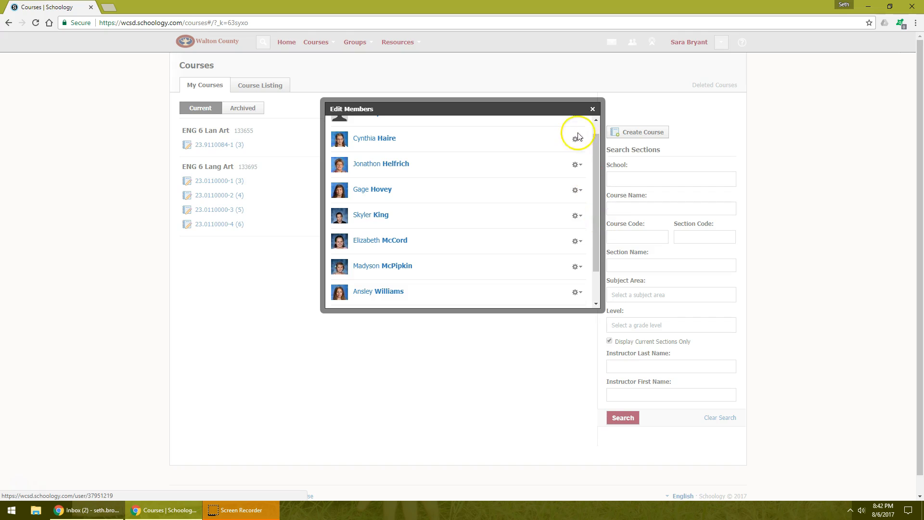
click(546, 189)
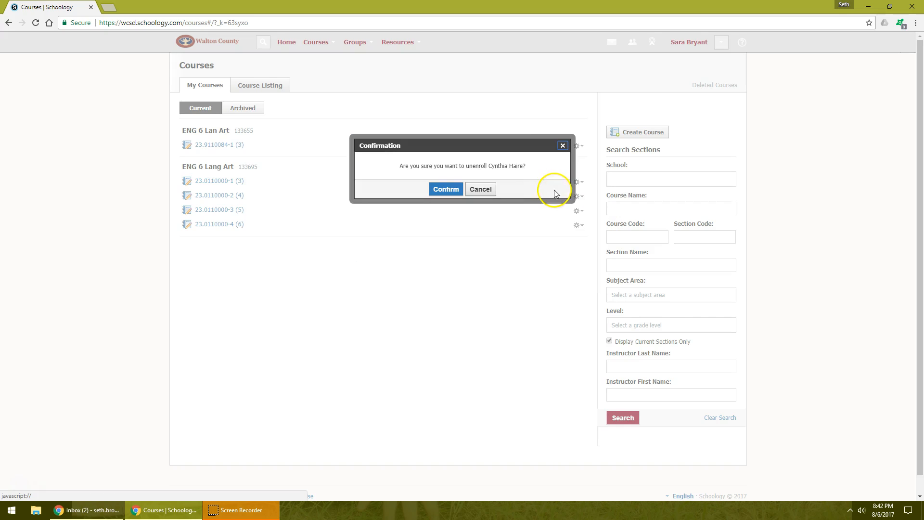
click(446, 189)
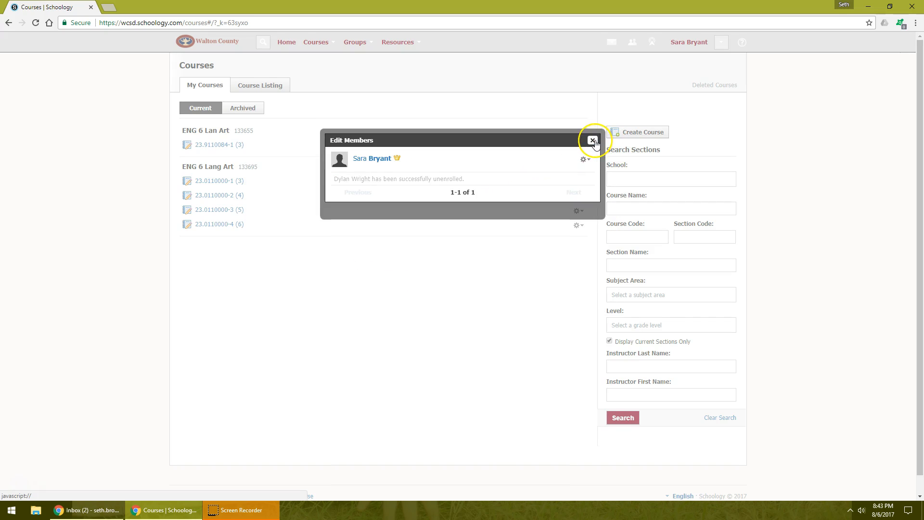
click(593, 141)
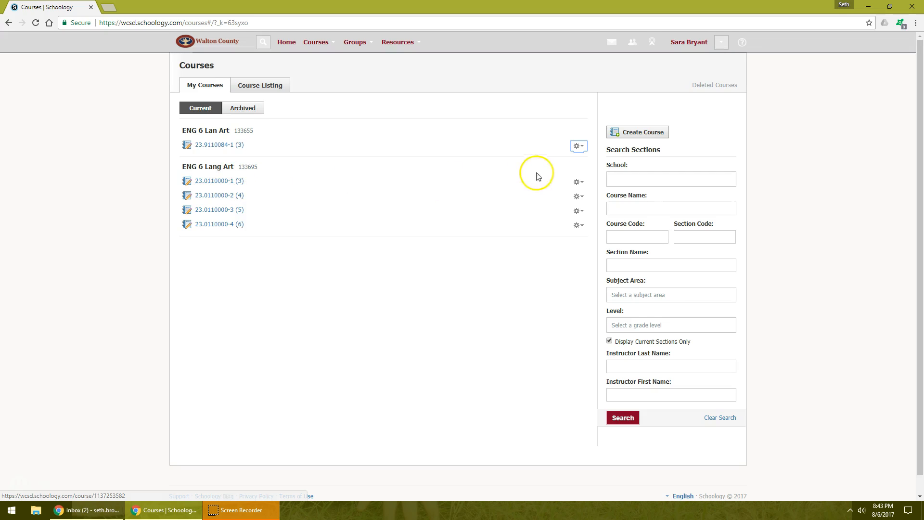
- Start adding members to section 23.0110000-1 (3) and select the first unenrolled student after searching by last name
click(579, 182)
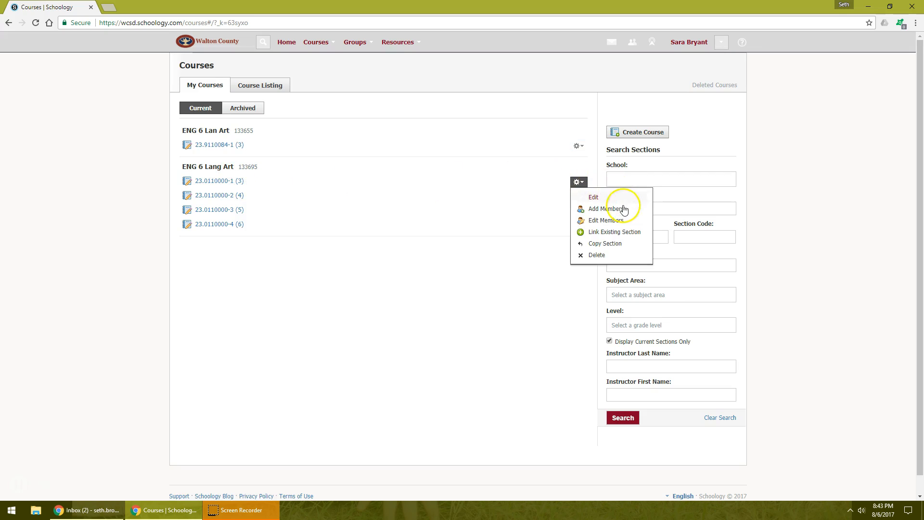
click(608, 208)
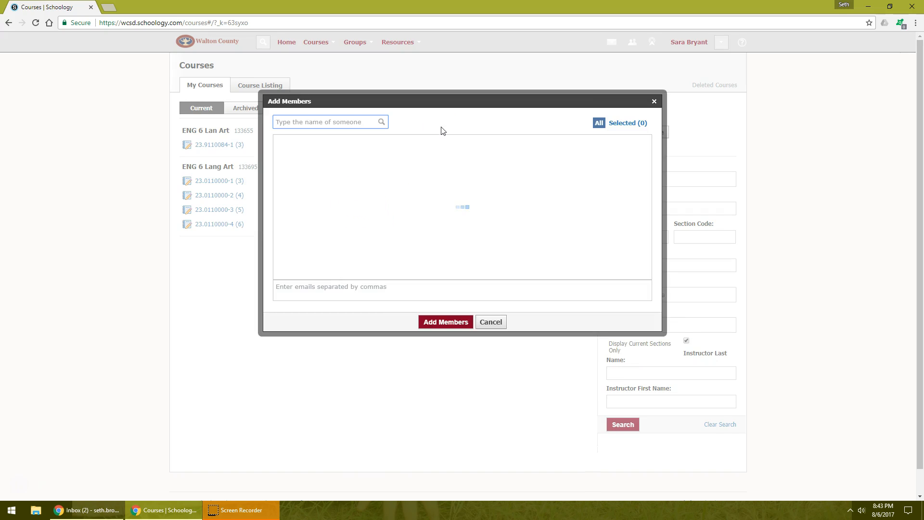
click(328, 123)
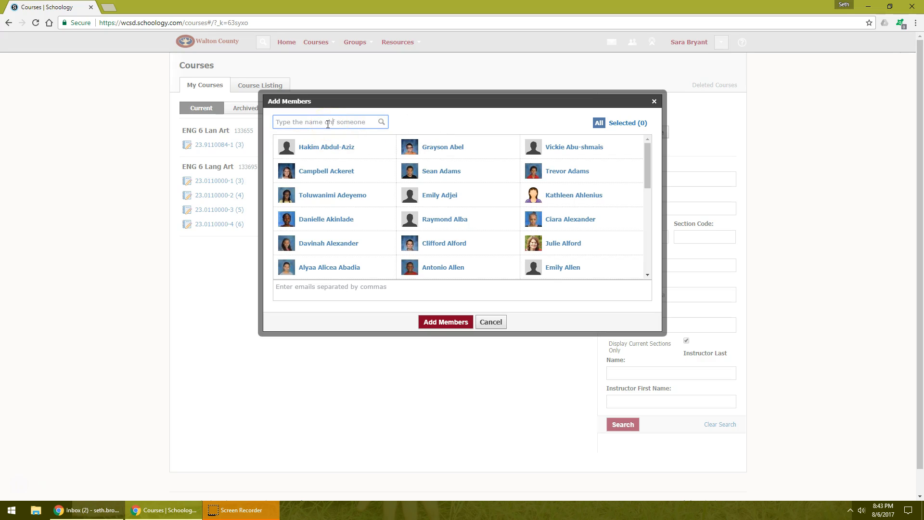
triple_click(328, 124)
text(haire)
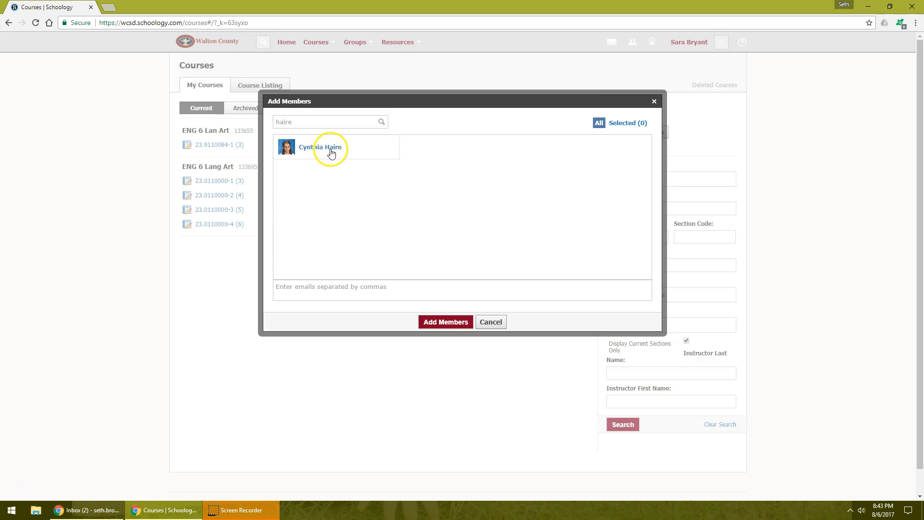
click(329, 149)
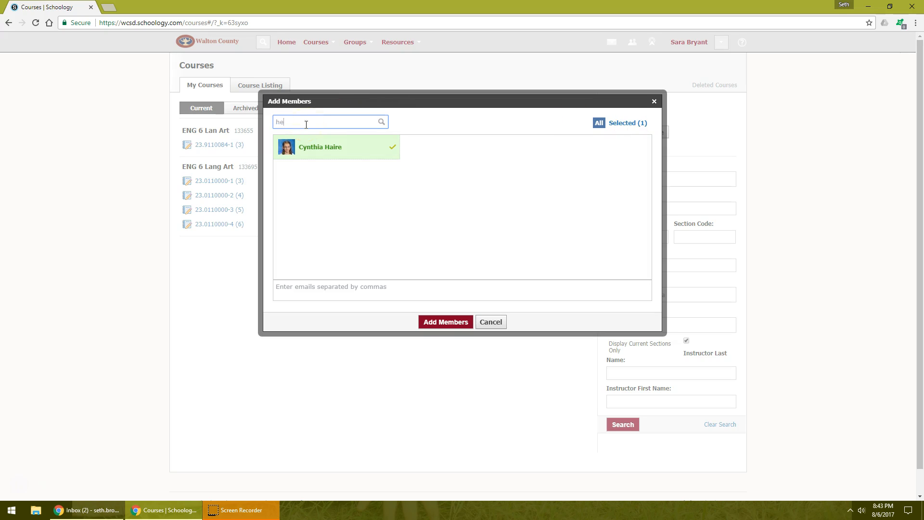
- Search by last name for the second and third students and select both as new members
text(rich)
click(321, 148)
double_click(334, 122)
text(hon)
click(330, 152)
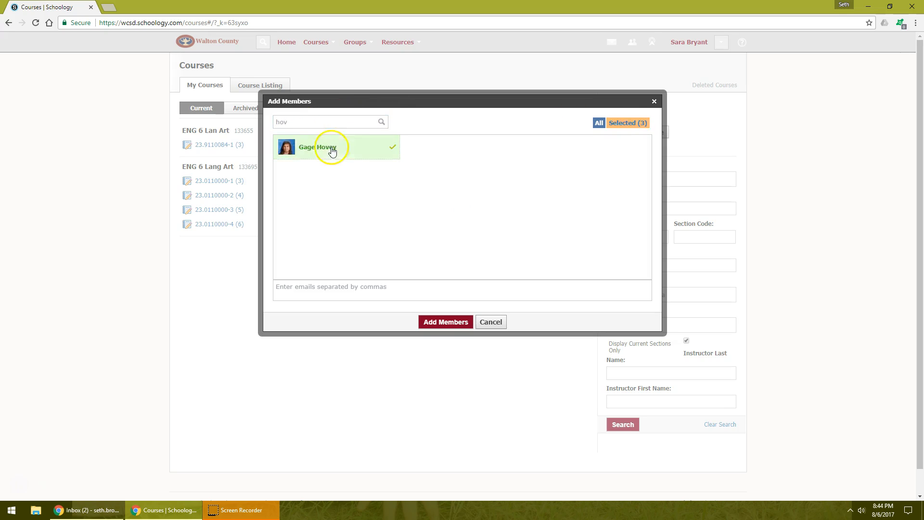
- Find the fourth and fifth students by last name and select them for enrollment
double_click(330, 122)
text(king)
click(331, 198)
double_click(324, 123)
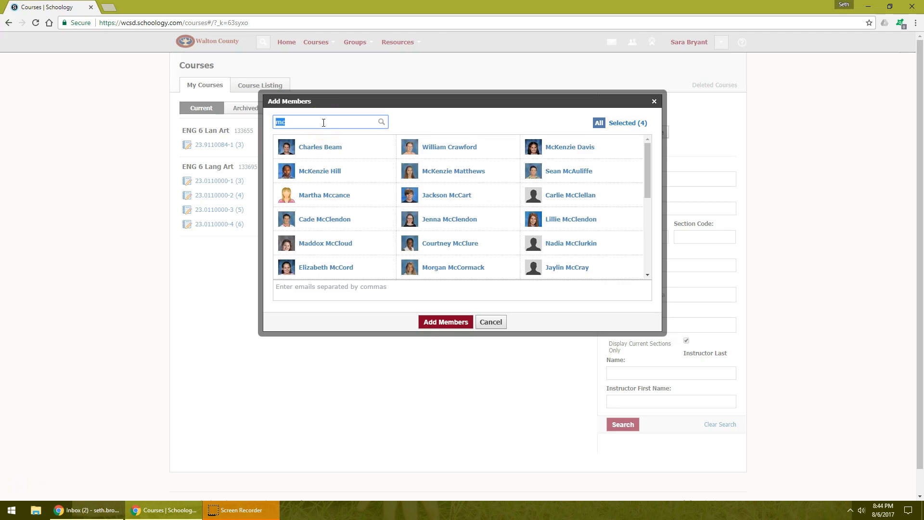
text(mcpi)
click(324, 146)
- Search for the remaining students by last name, select the final match, and enroll all selected people in section 23.0110000-1 (3)
double_click(325, 126)
text(wil)
double_click(329, 126)
text(wright)
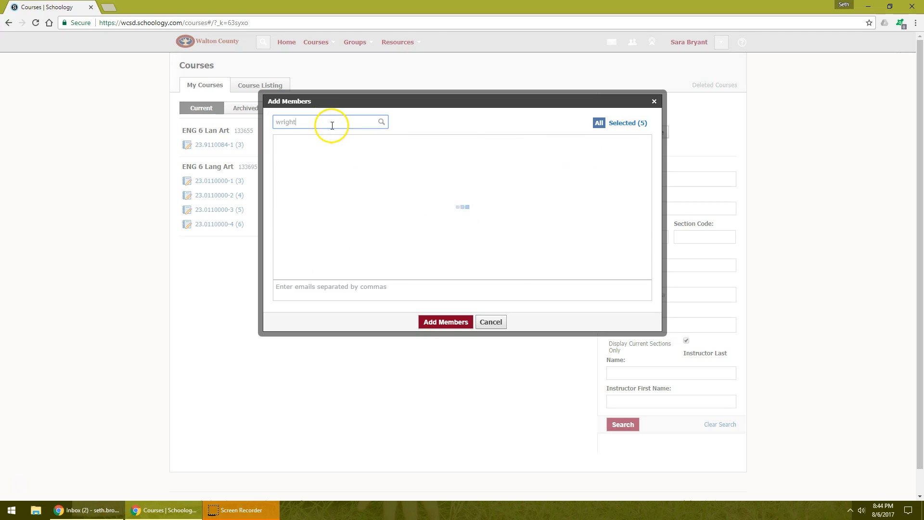
click(366, 171)
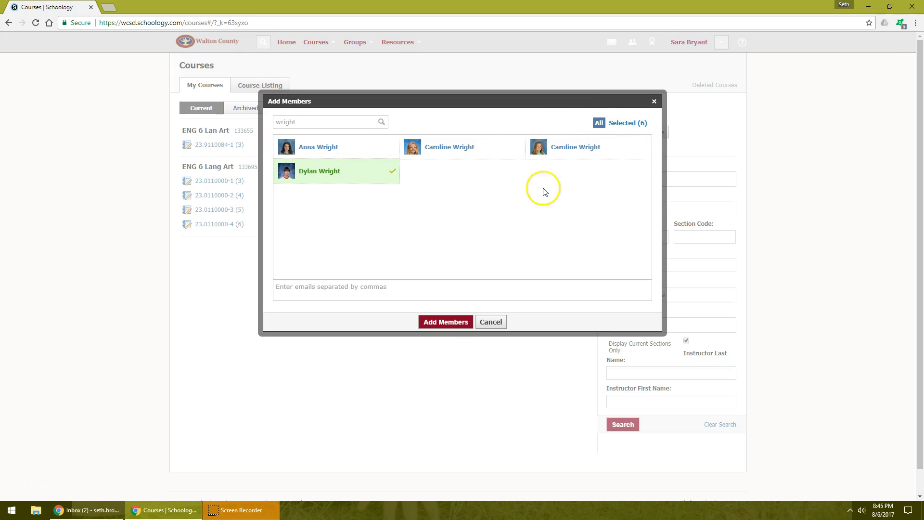
click(452, 322)
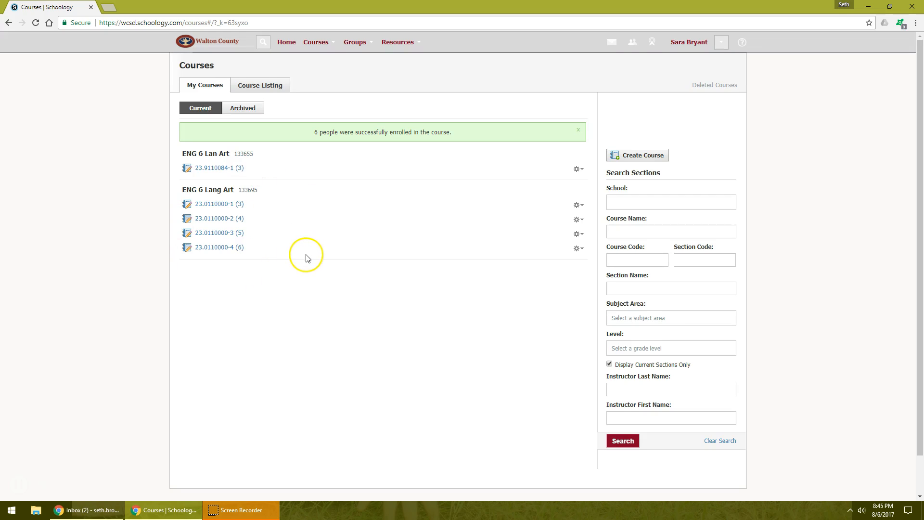
- Open section 23.0110000-1 (3), check its member list for the added students, and look at one student's member options
click(230, 204)
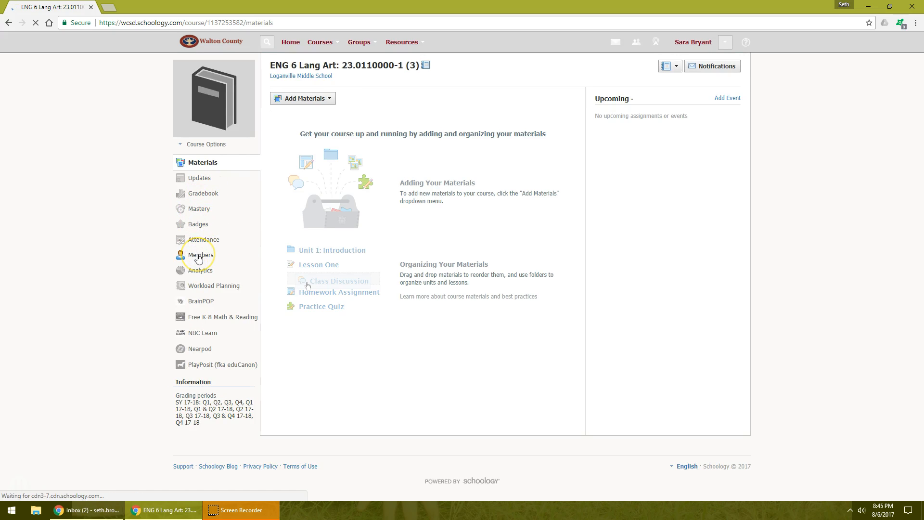
click(198, 256)
mouse_move(922, 103)
mouse_down()
mouse_move(921, 341)
mouse_move(916, 103)
mouse_up()
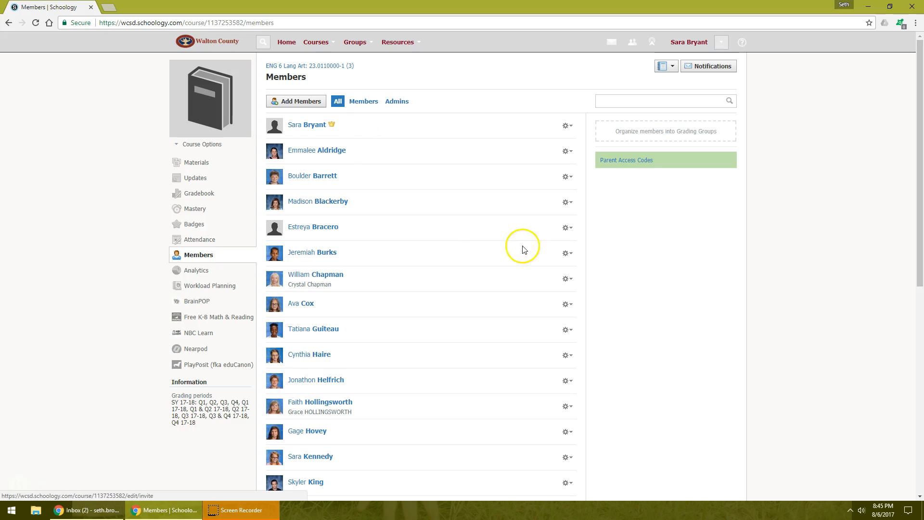
click(567, 254)
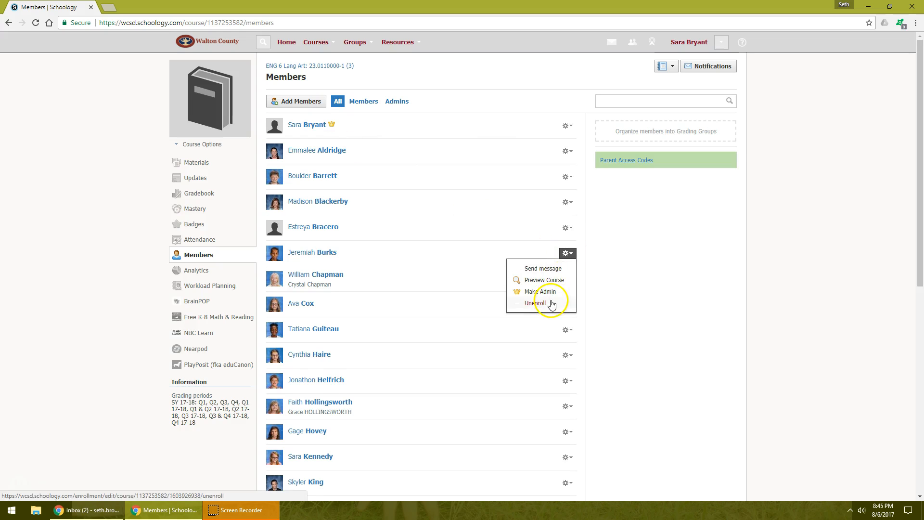
click(596, 248)
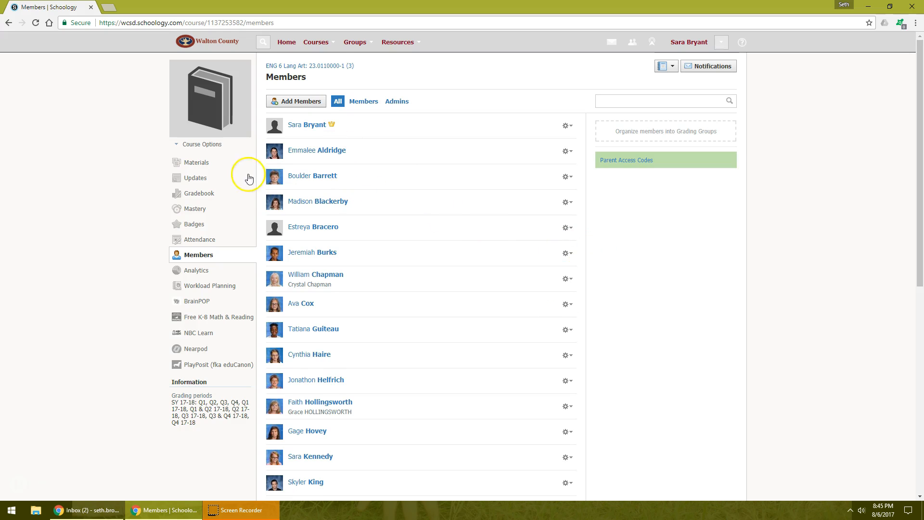
- From the full course list, choose sections 23.0110000-2 (4), 23.0110000-3 (5) and 23.0110000-4 (6) for linking to 23.0110000-1 (3)
click(329, 47)
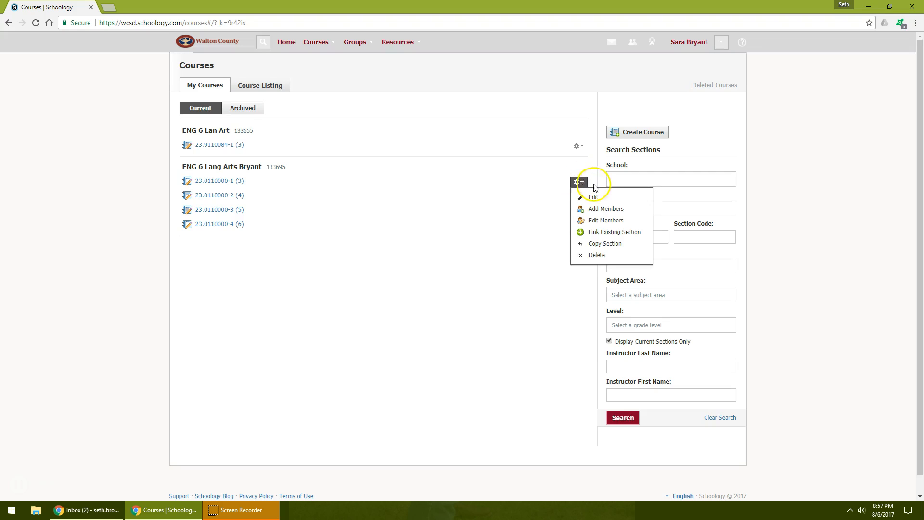
click(594, 233)
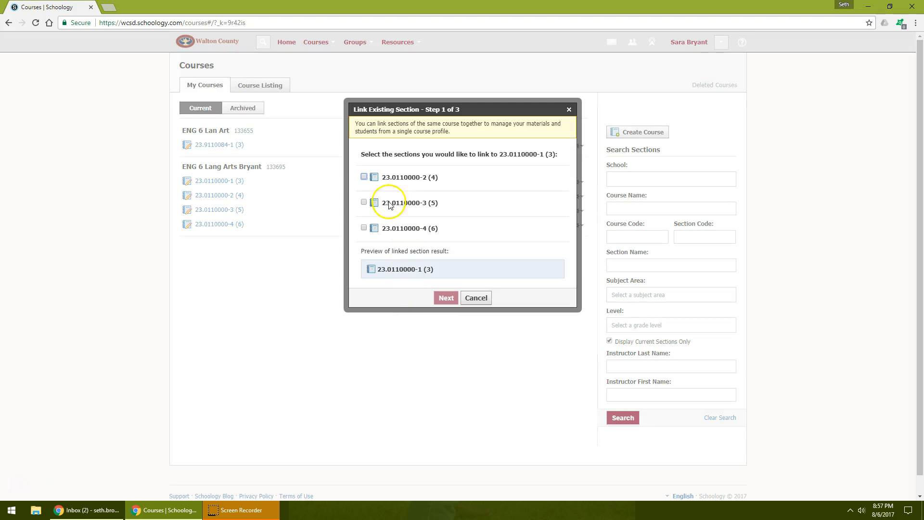
click(363, 177)
click(364, 202)
click(363, 228)
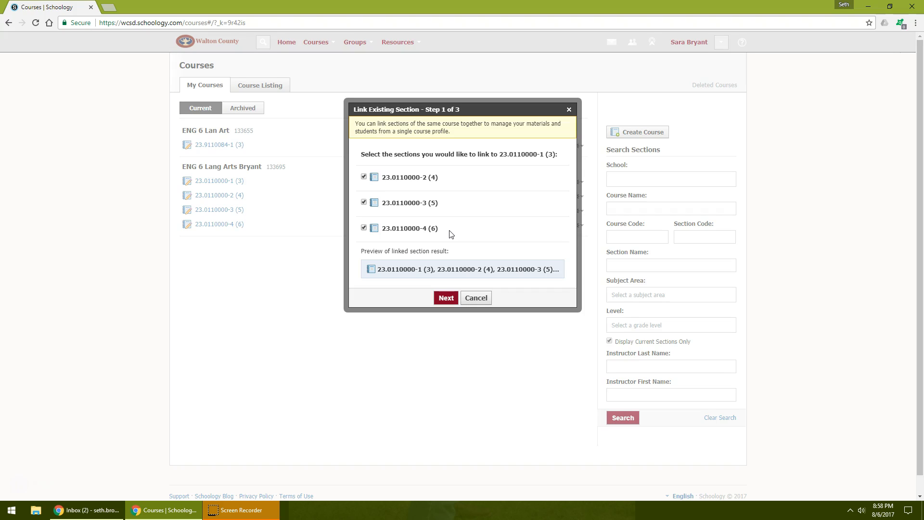
click(444, 299)
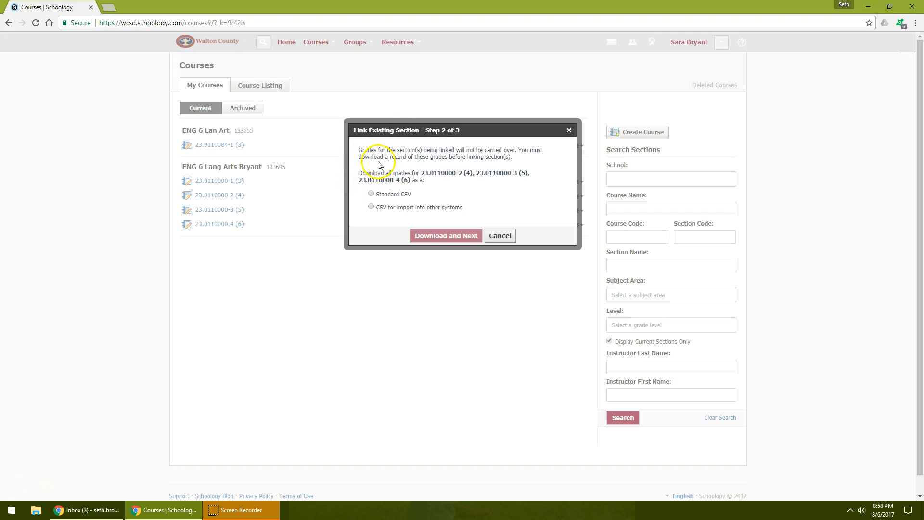
- Download the grades of the sections being linked as a Standard CSV and complete the section linking
click(375, 195)
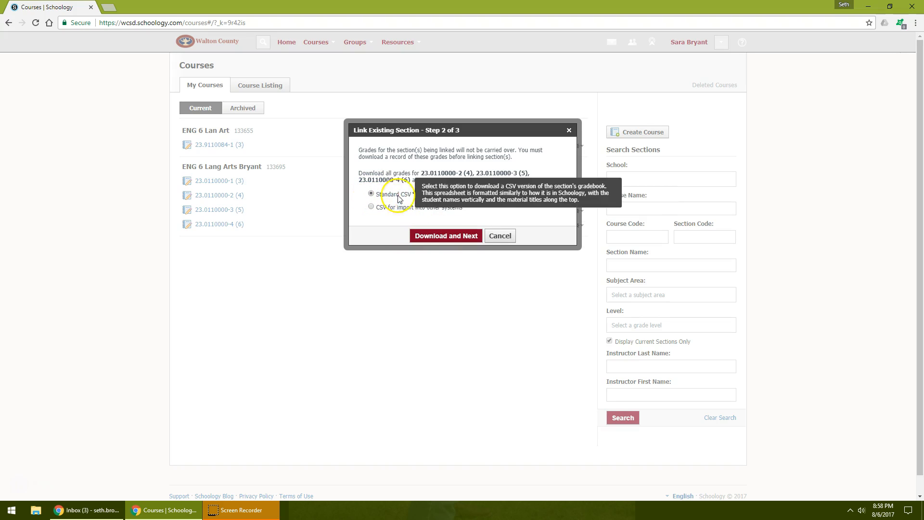
click(428, 236)
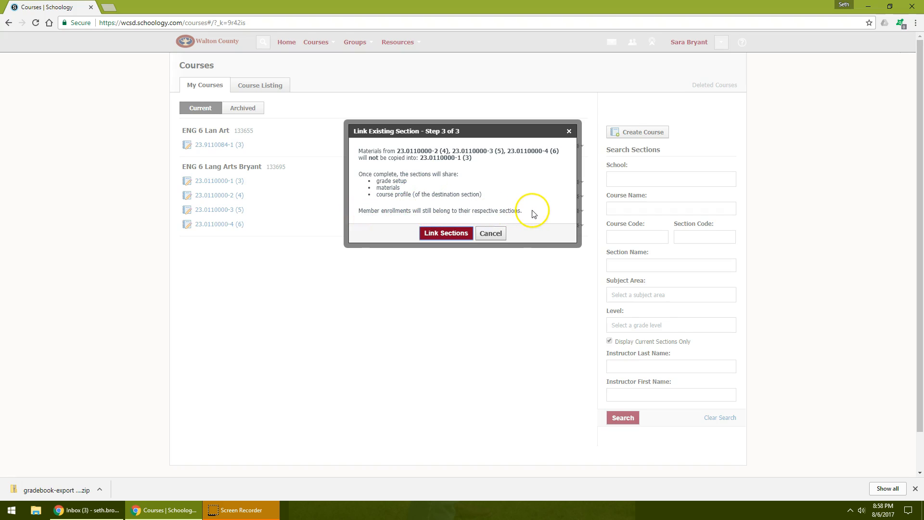
click(439, 236)
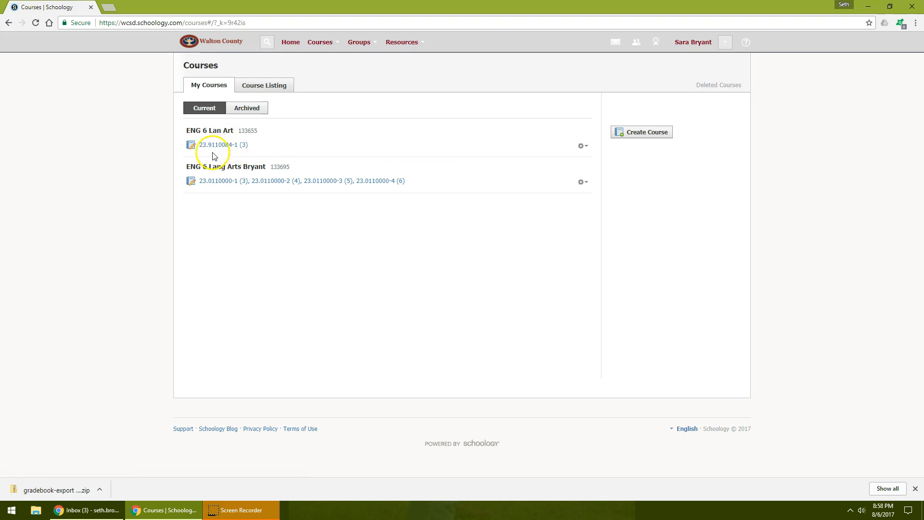
- Delete ENG 6 Lan Art section 23.9110084-1 (3) and check which courses remain
click(584, 147)
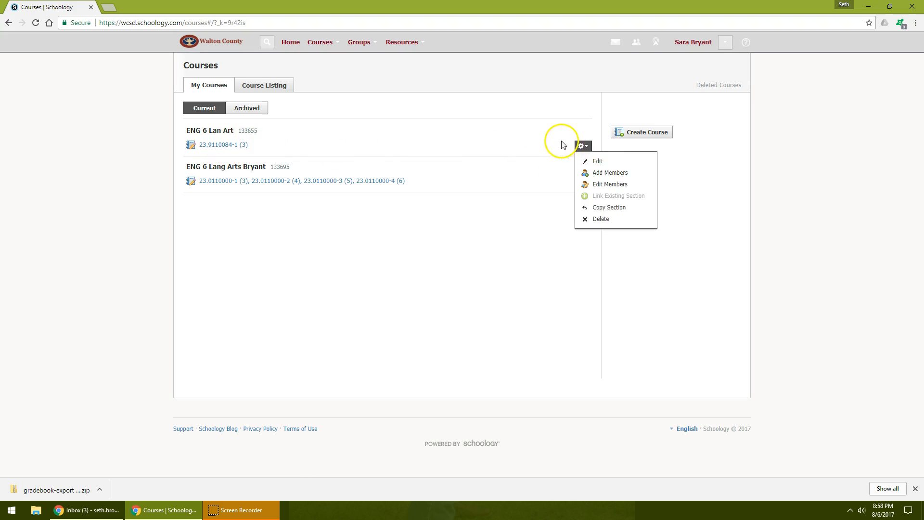
click(599, 219)
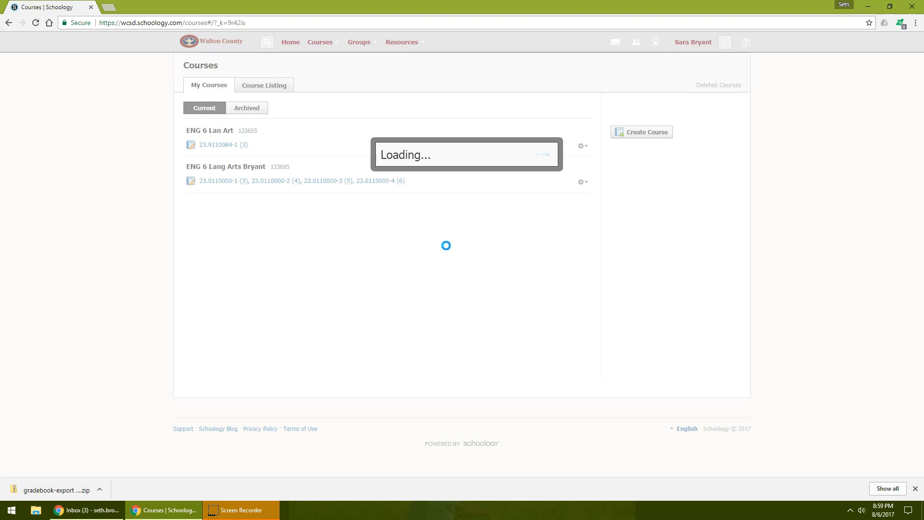
click(447, 177)
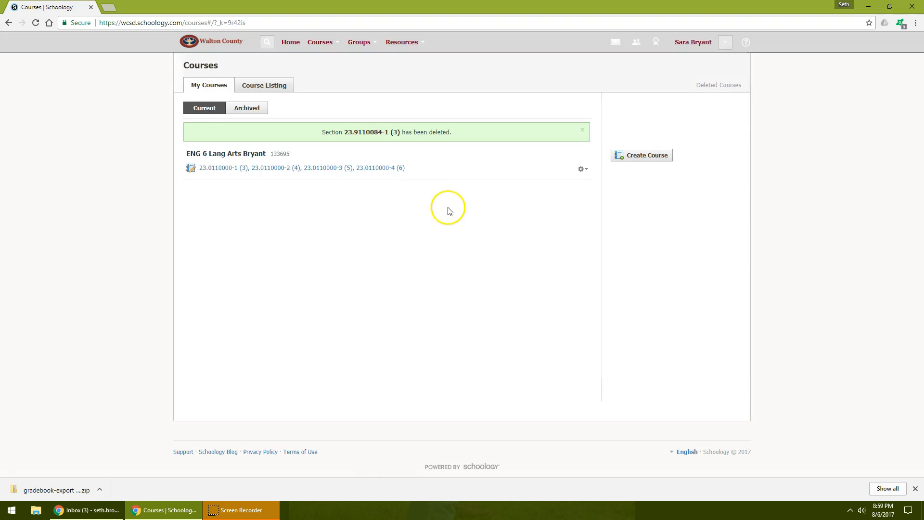
click(326, 47)
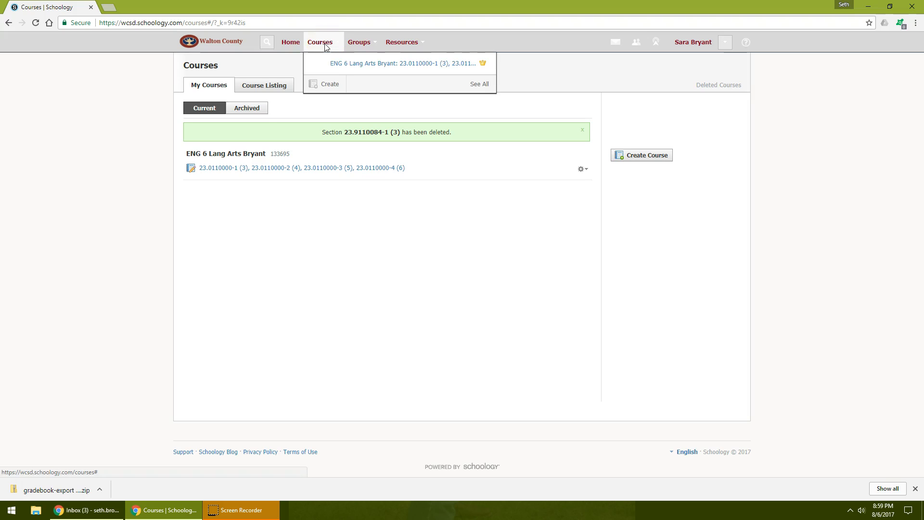